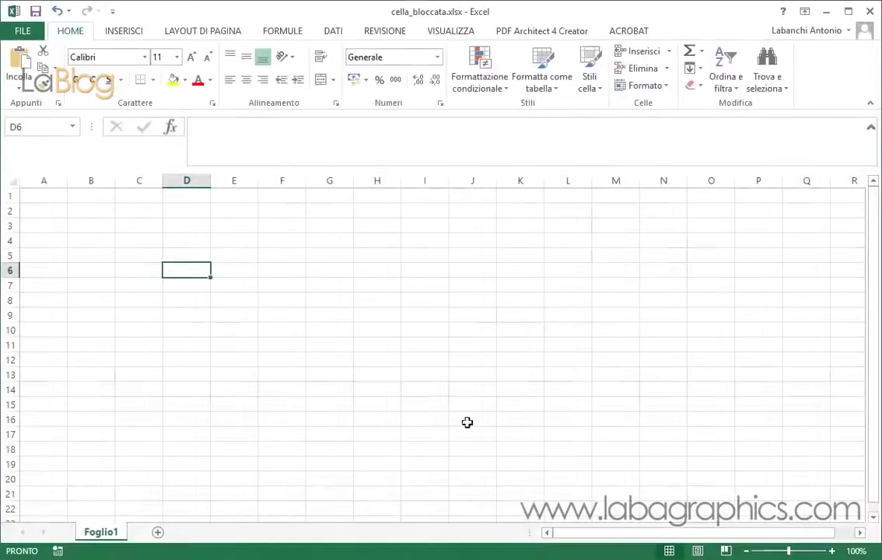
# Step: Enter 125 in both B5 and B6
pyautogui.click(98, 256)
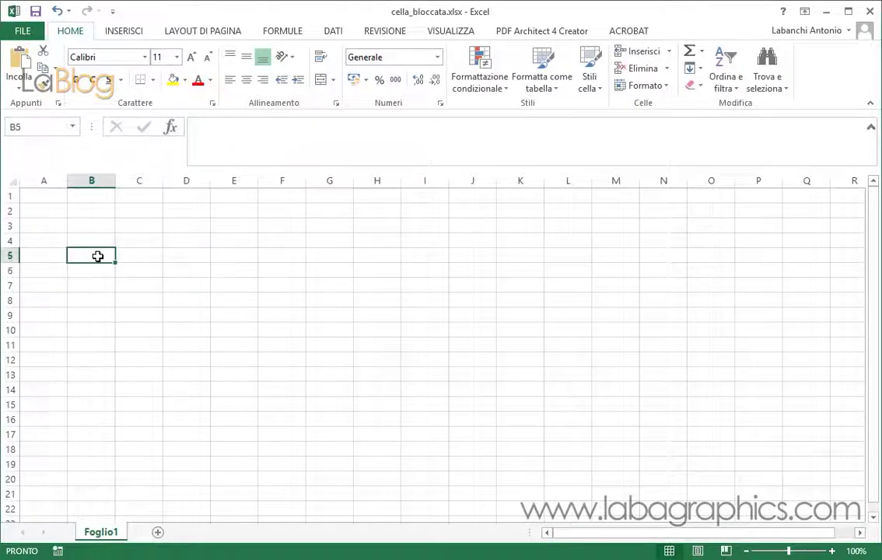
pyautogui.write('125')
pyautogui.press('Return')
pyautogui.write('12')
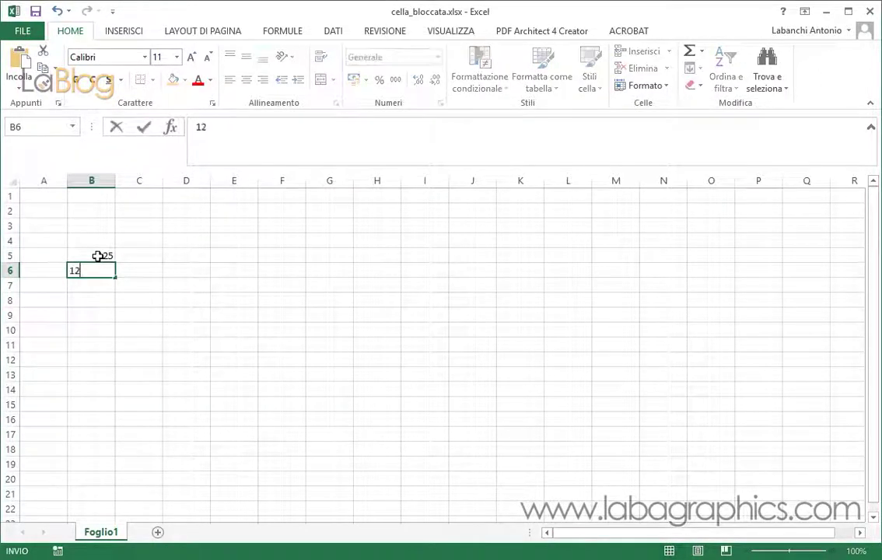
pyautogui.write('5')
pyautogui.press('Return')
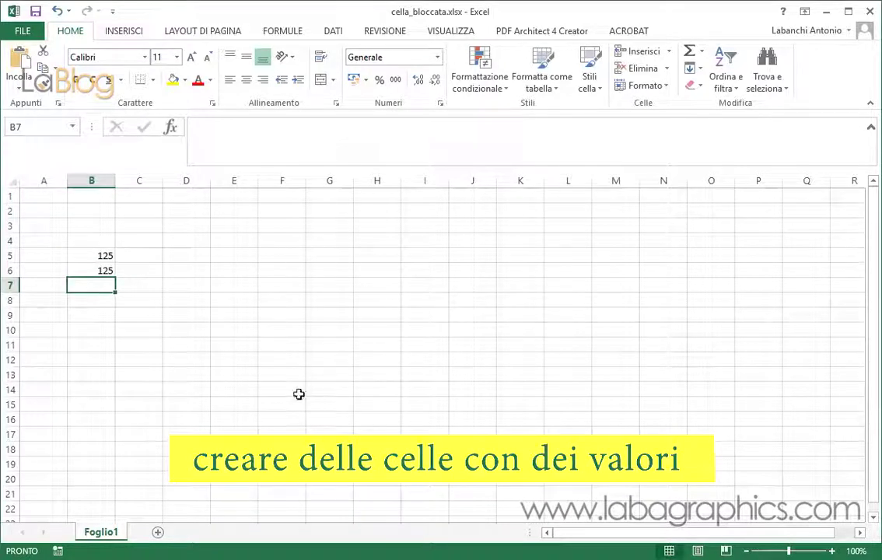
# Step: Build =SOMMA(B5+B6) in F10 with AutoSum so it shows 250
pyautogui.click(283, 332)
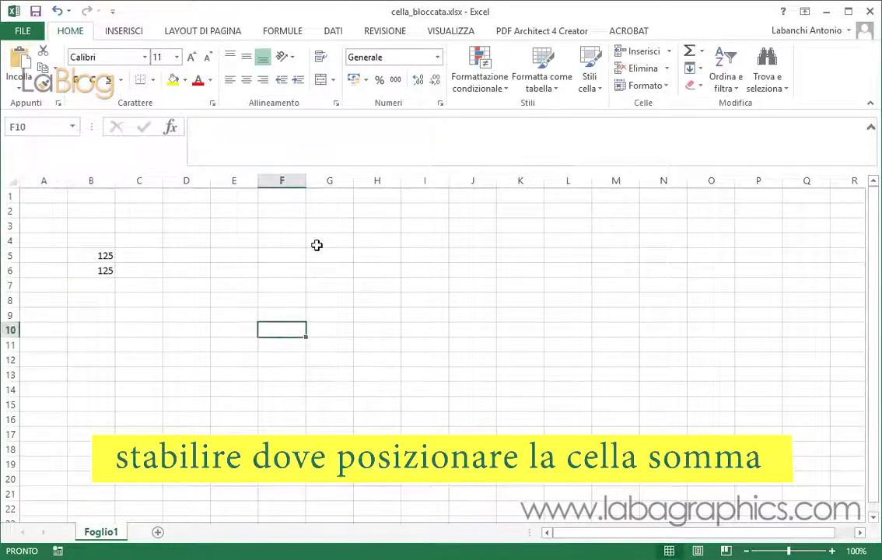
pyautogui.click(689, 52)
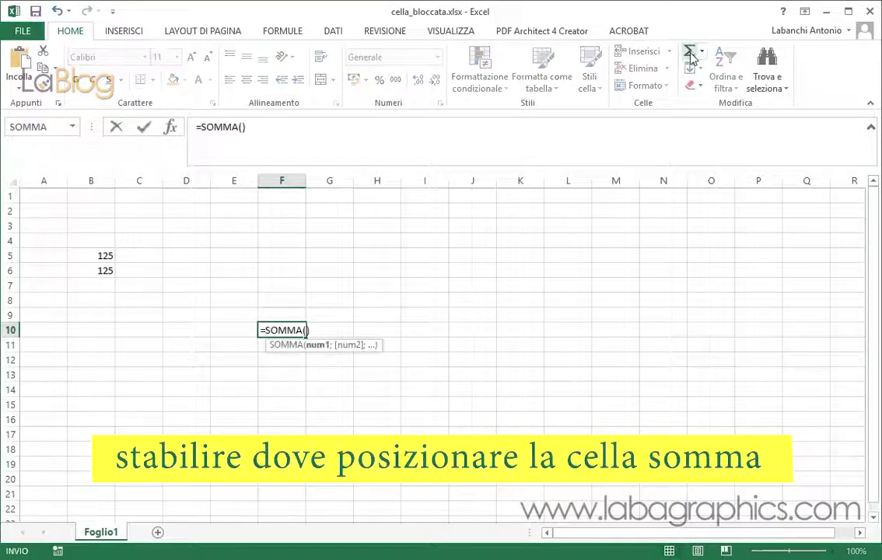
pyautogui.click(102, 257)
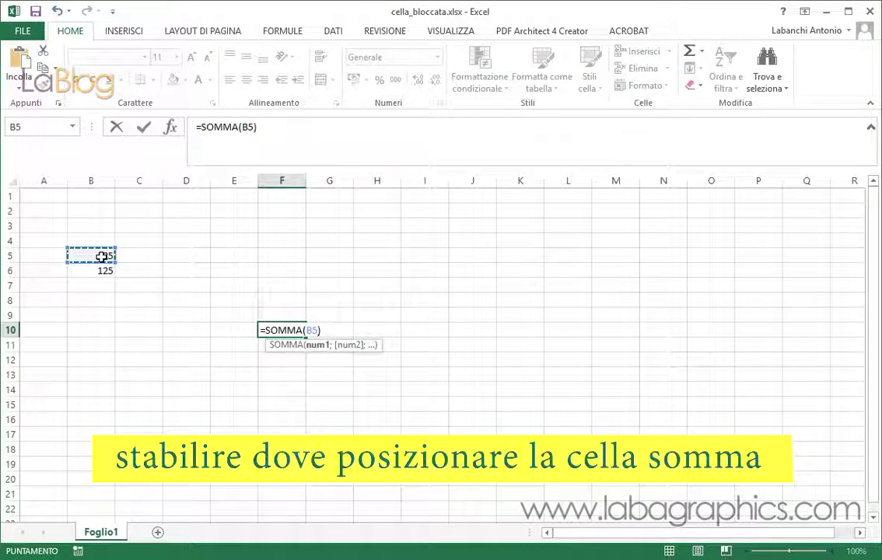
pyautogui.write('+')
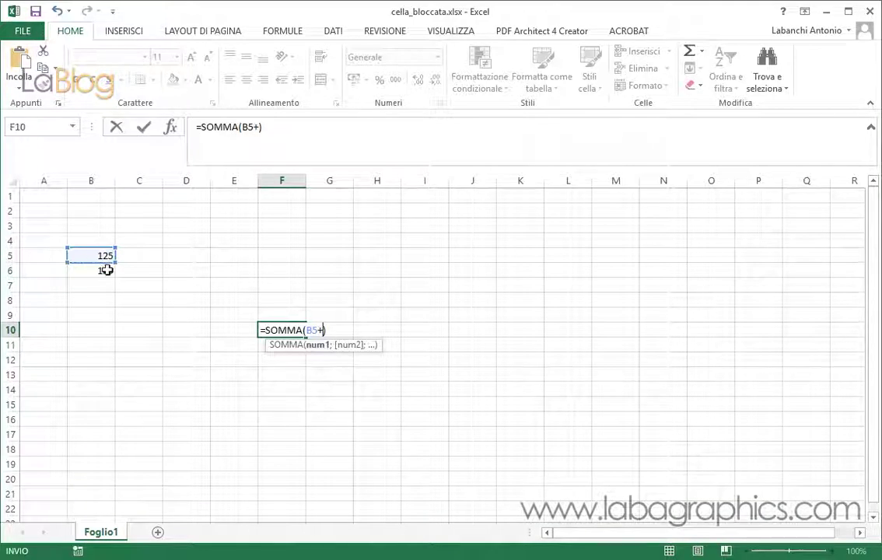
pyautogui.click(104, 272)
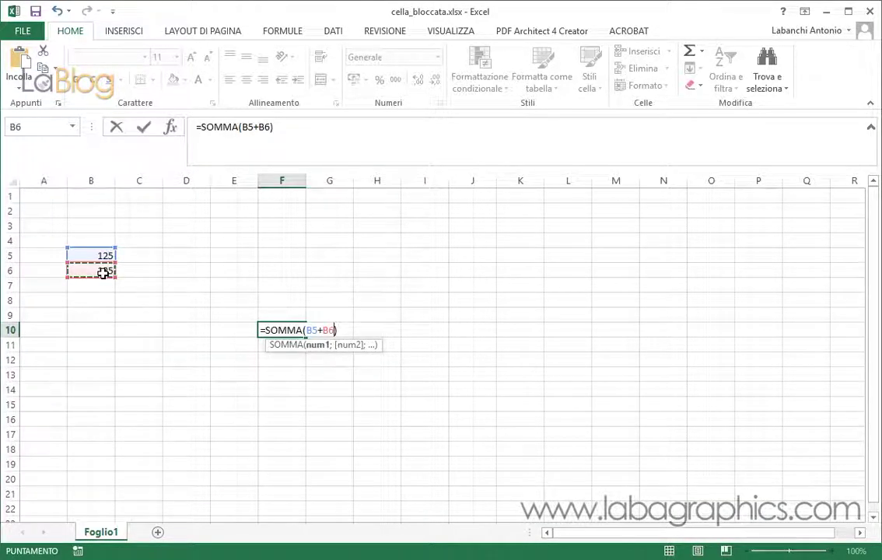
pyautogui.press('Return')
pyautogui.click(266, 333)
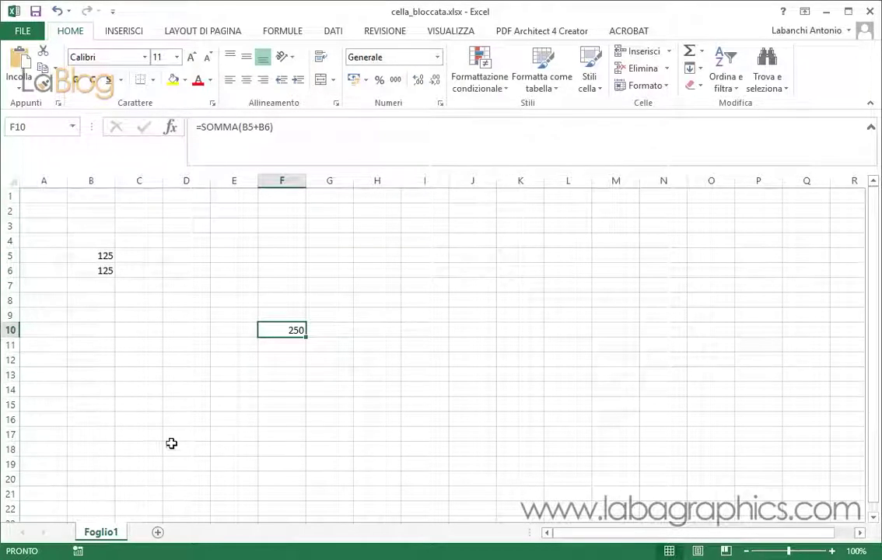
pyautogui.click(222, 418)
# Step: Enter 125, 12, 123 and 123 down cells B8 to B11
pyautogui.click(97, 307)
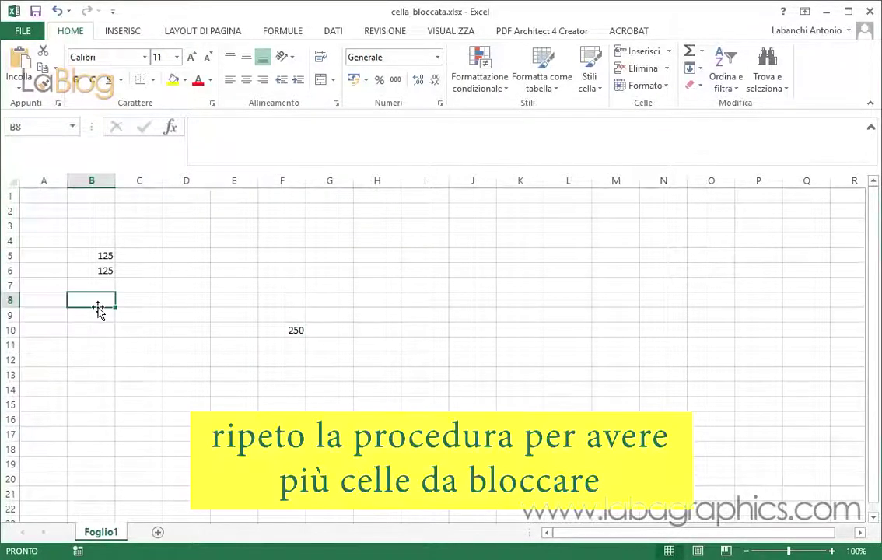
pyautogui.write('125')
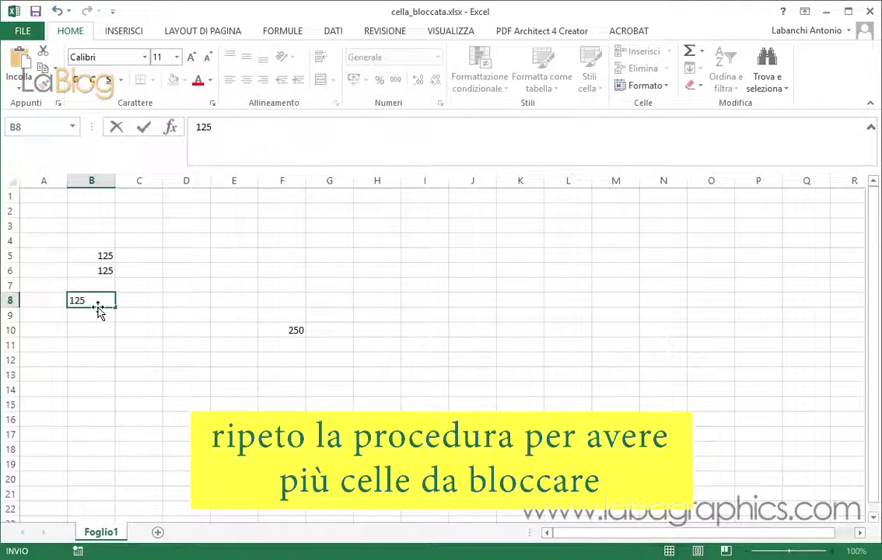
pyautogui.click(98, 310)
pyautogui.write('12')
pyautogui.click(97, 309)
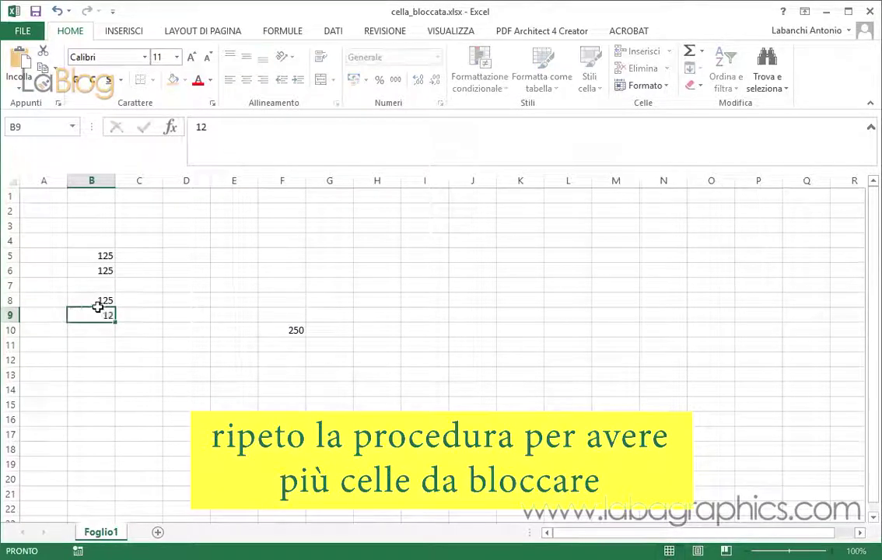
pyautogui.press('Return')
pyautogui.write('123')
pyautogui.press('Return')
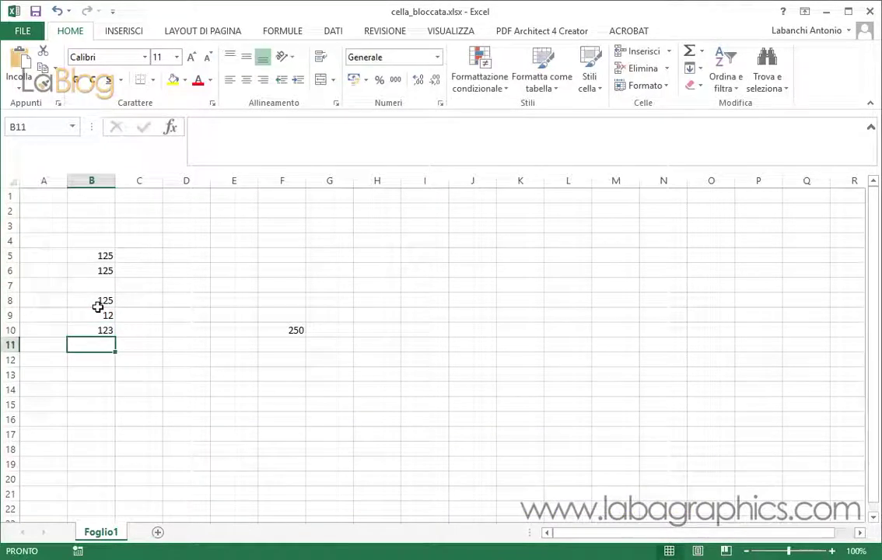
pyautogui.write('123')
pyautogui.press('Return')
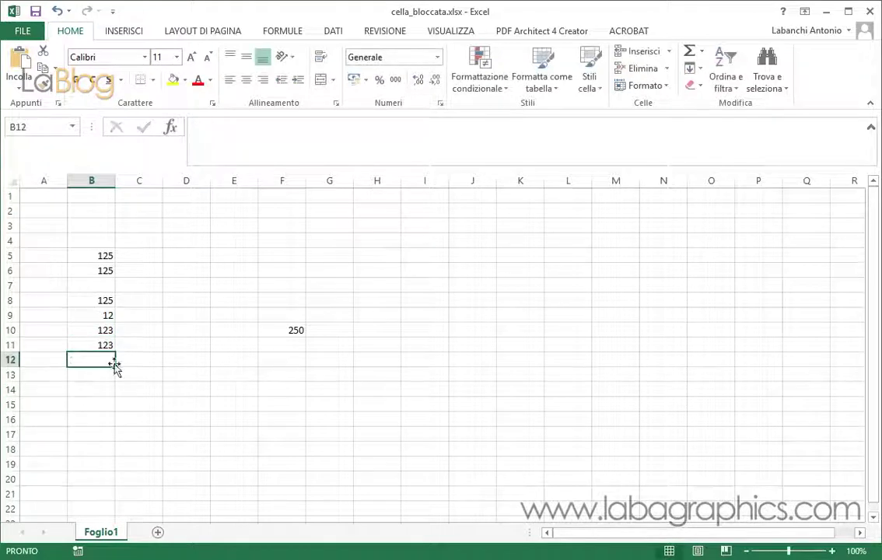
# Step: Select the new values in B8:B11, then pick F15 for the second total
pyautogui.click(102, 302)
pyautogui.moveTo(106, 345); pyautogui.dragTo(106, 301)
pyautogui.click(290, 407)
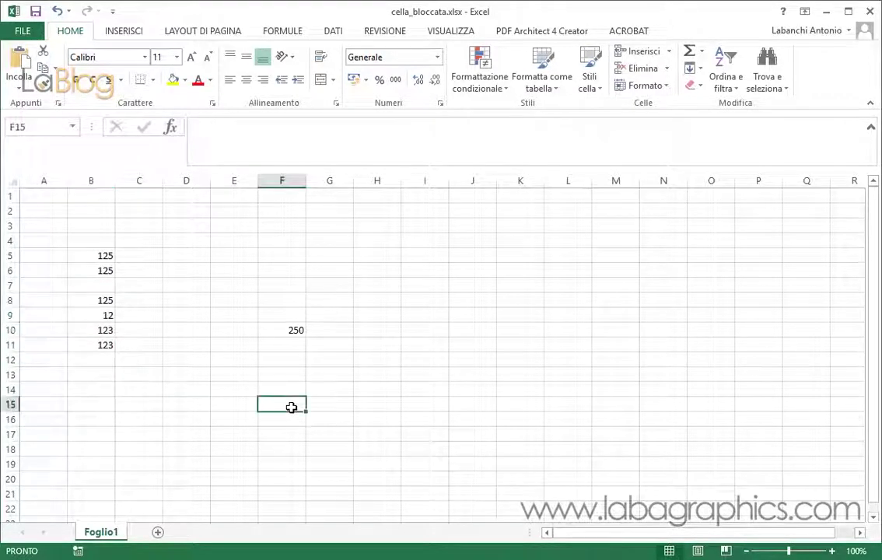
# Step: Build =SOMMA(B8+B9+B10+B11) in F15 with AutoSum, giving 383
pyautogui.click(689, 52)
pyautogui.click(104, 300)
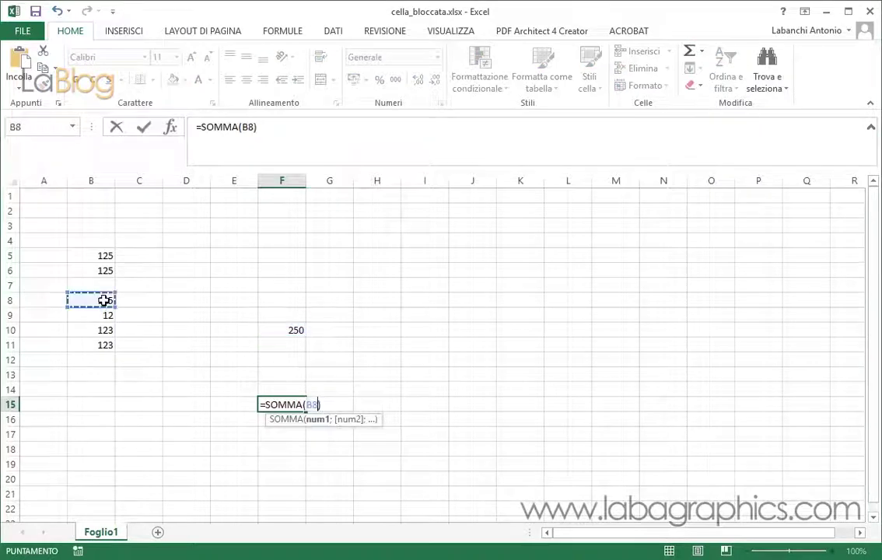
pyautogui.write('+')
pyautogui.click(104, 316)
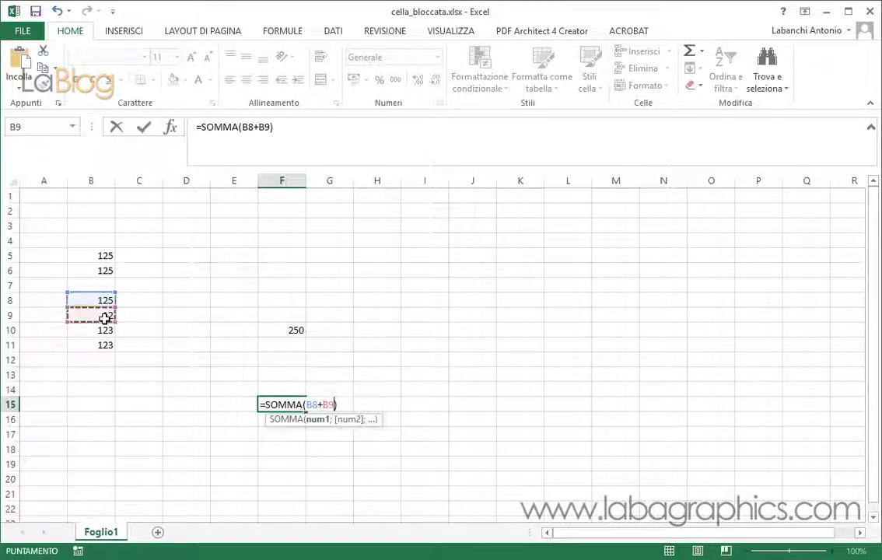
pyautogui.write('+')
pyautogui.click(109, 333)
pyautogui.write('+')
pyautogui.click(104, 345)
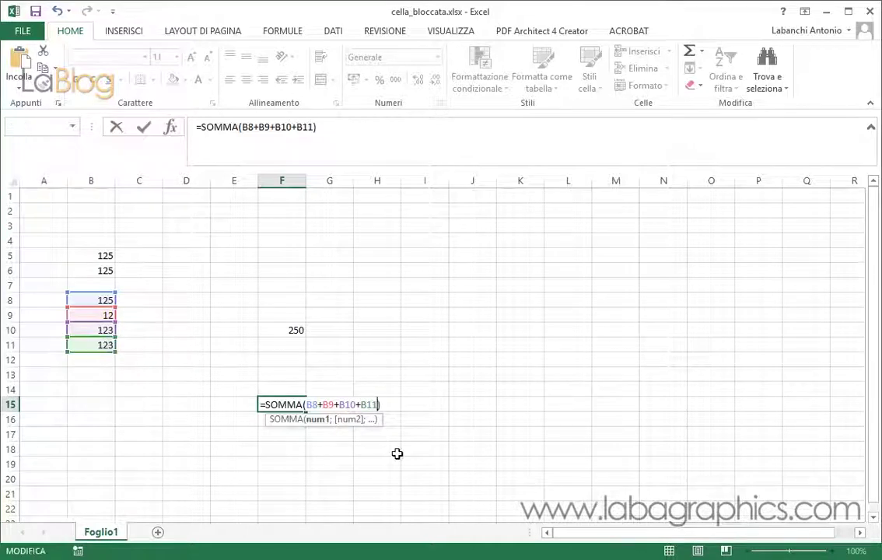
pyautogui.press('Return')
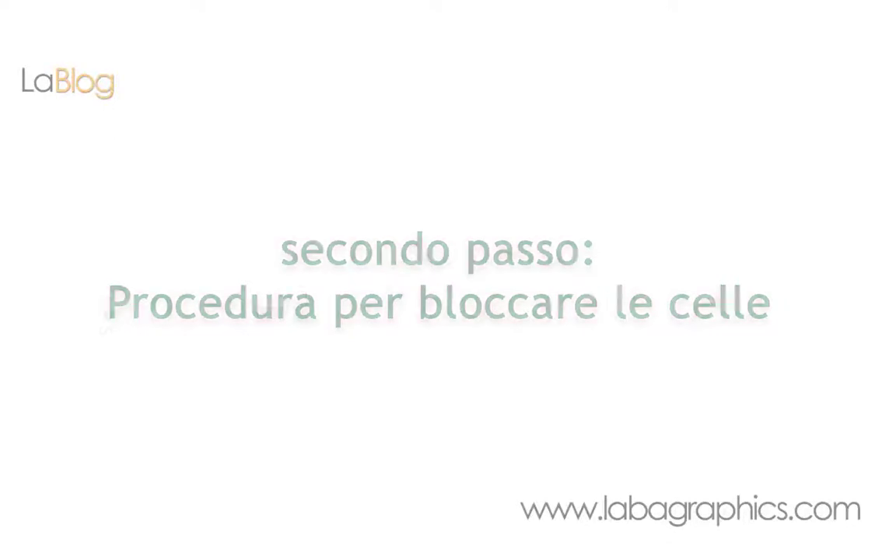
pyautogui.moveTo(281, 300); pyautogui.dragTo(291, 427)
pyautogui.click(359, 400)
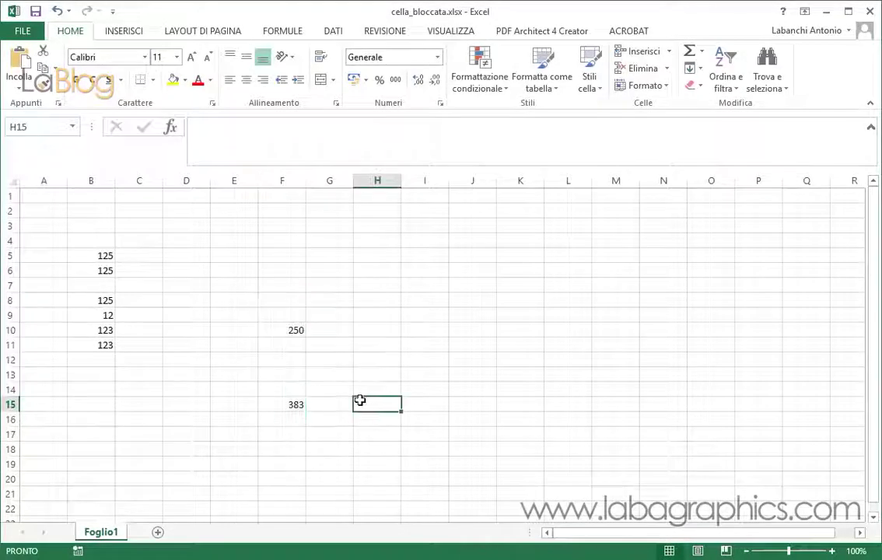
pyautogui.click(292, 332)
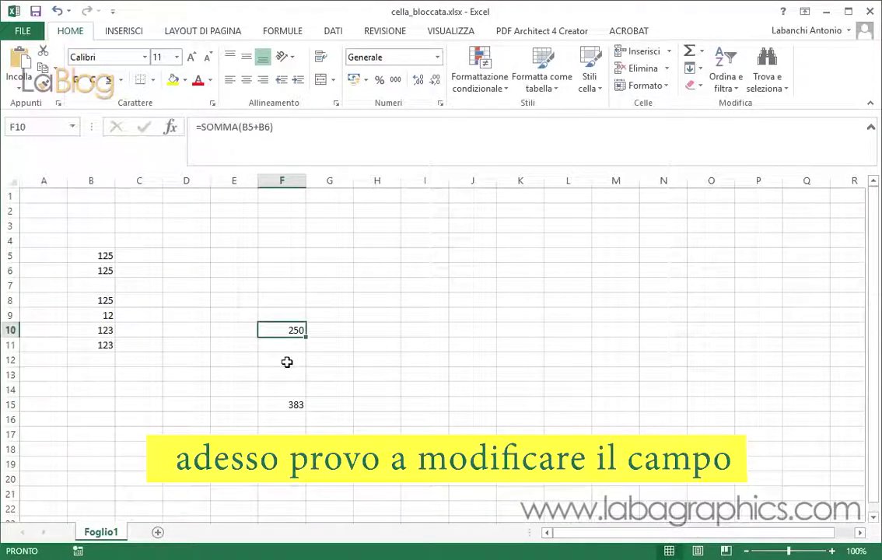
pyautogui.write('5555')
pyautogui.press('Return')
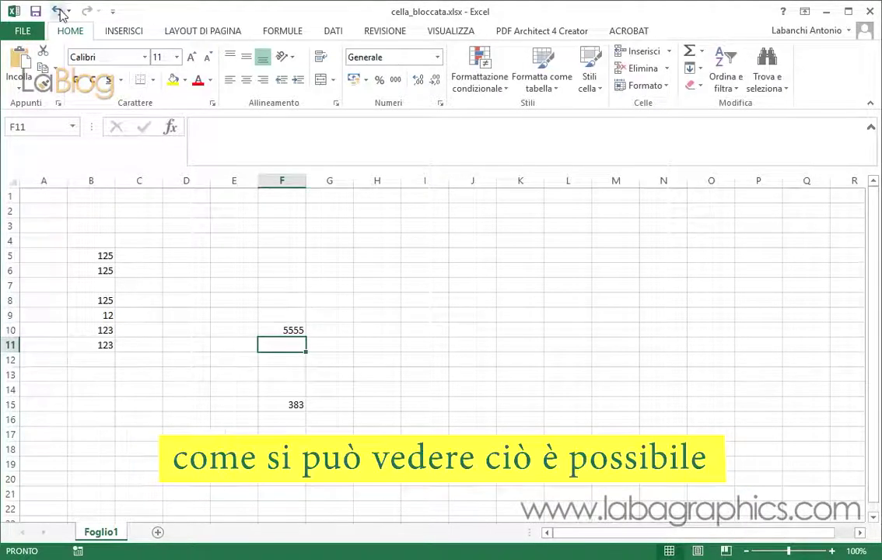
pyautogui.click(57, 11)
pyautogui.click(291, 405)
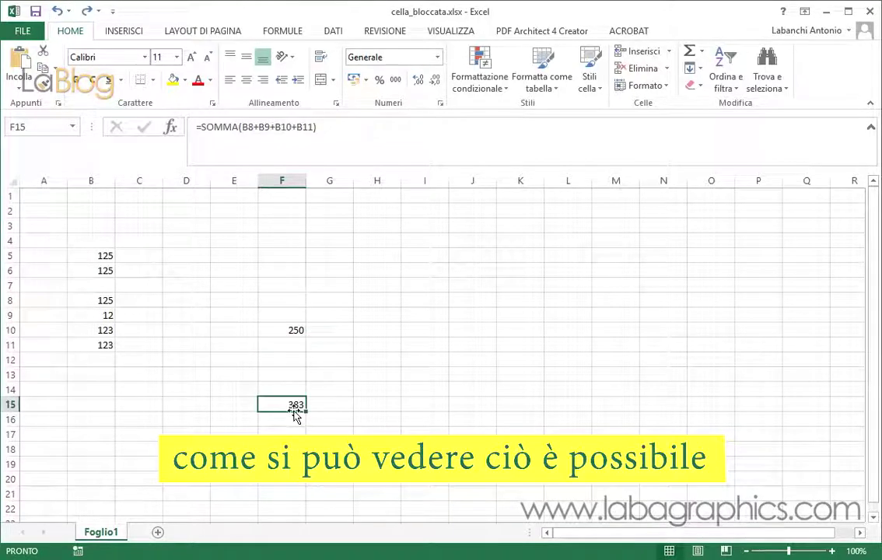
pyautogui.write('122')
pyautogui.press('Return')
pyautogui.press('Return')
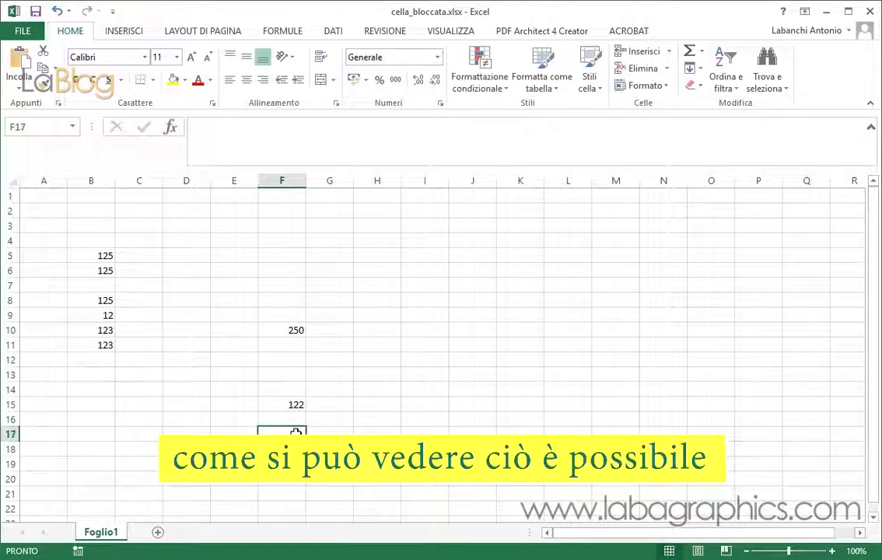
pyautogui.click(58, 11)
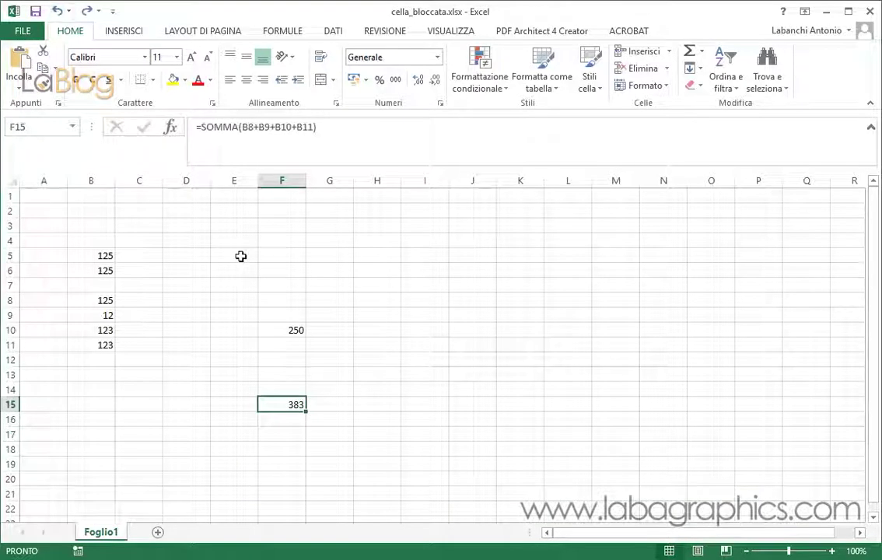
pyautogui.click(365, 302)
pyautogui.click(107, 318)
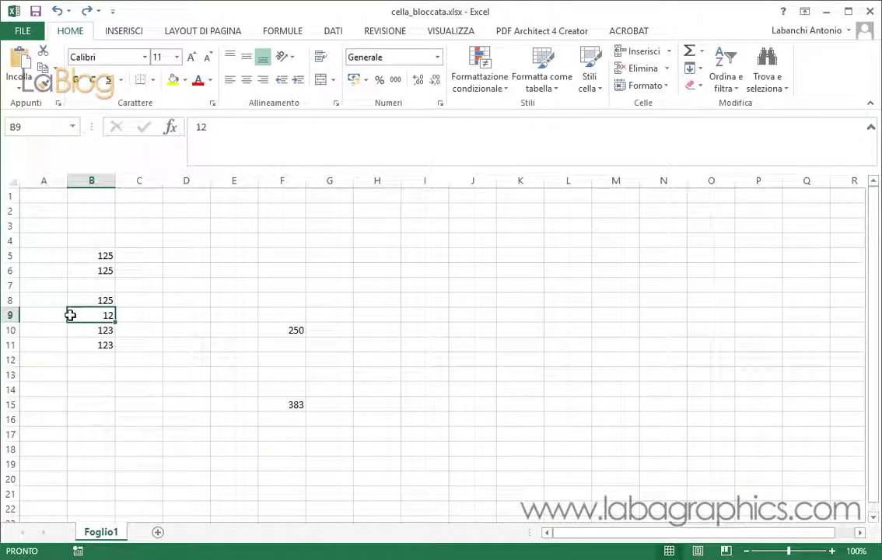
# Step: Change B9 to 15 and B11 to 125, checking F15 update to 388
pyautogui.write('1')
pyautogui.press('Return')
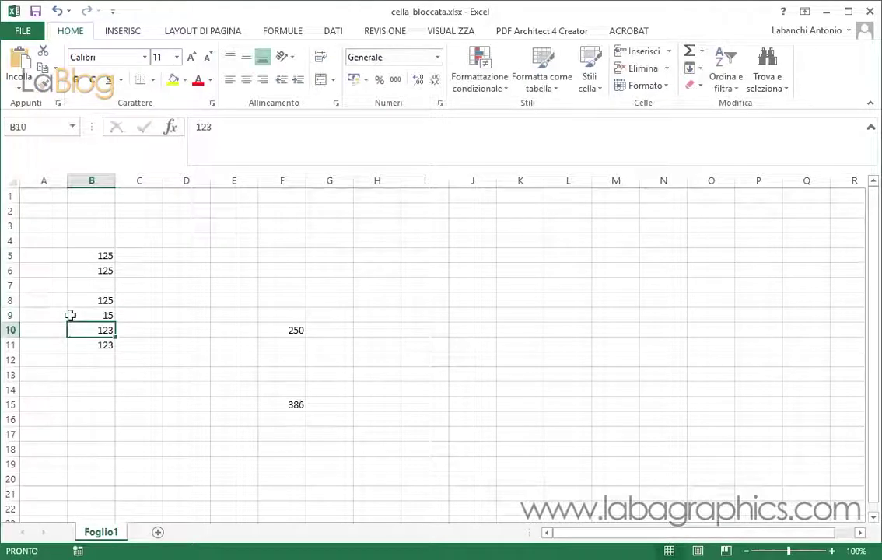
pyautogui.click(292, 405)
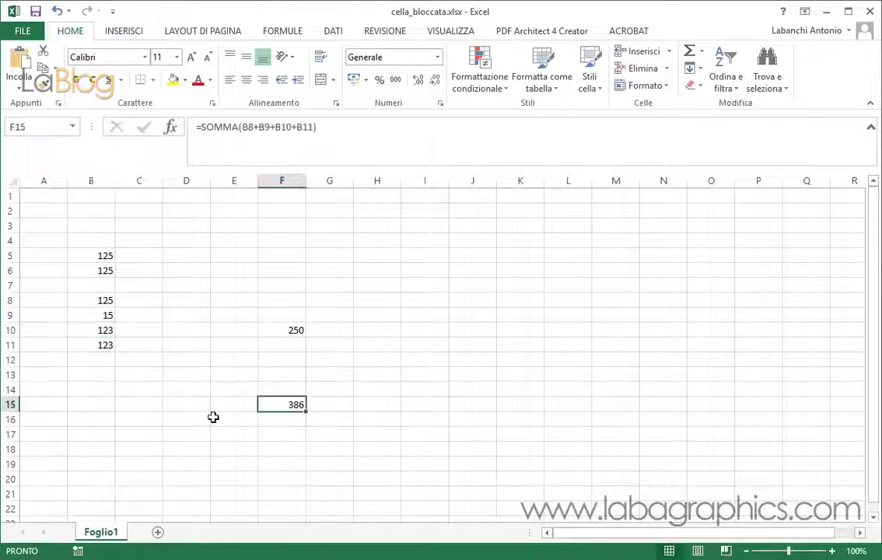
pyautogui.click(103, 347)
pyautogui.write('125')
pyautogui.press('Return')
# Step: Set B10 and B9 to 125 so the F15 total reaches 500
pyautogui.click(106, 329)
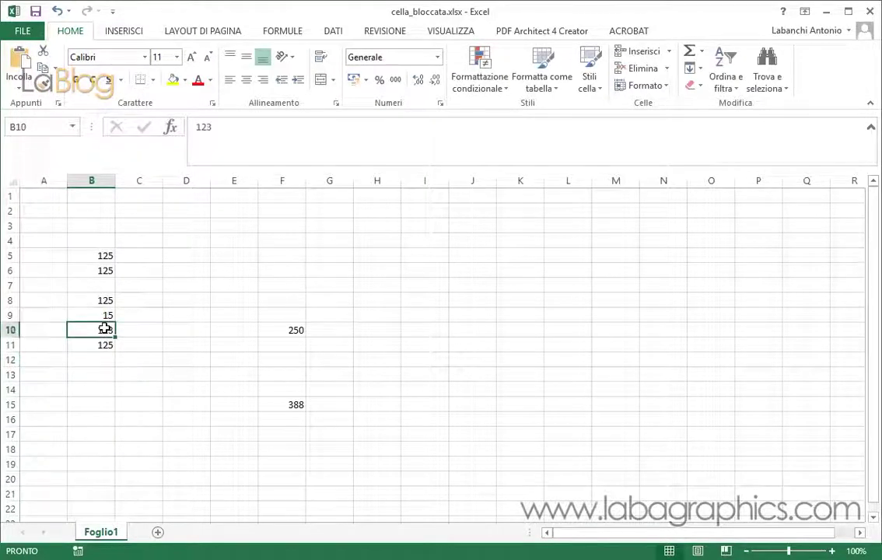
pyautogui.write('125')
pyautogui.press('Return')
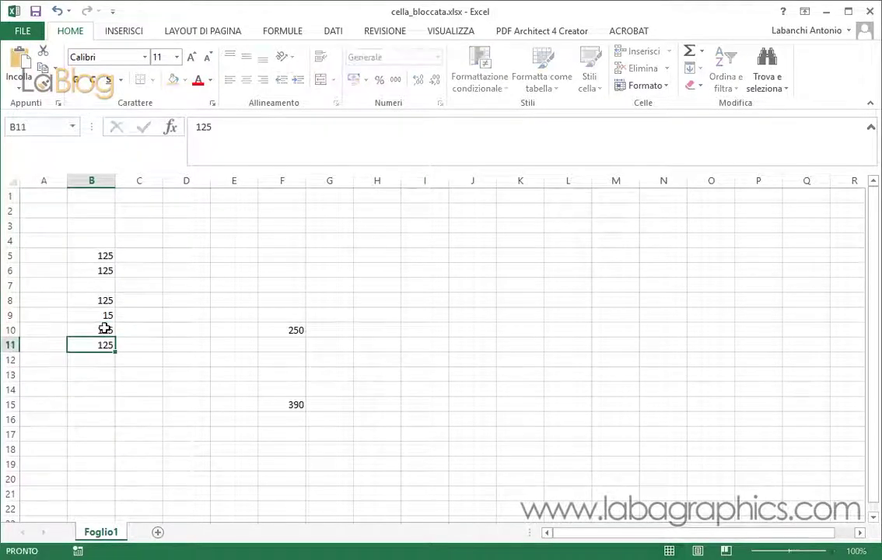
pyautogui.click(101, 315)
pyautogui.write('1')
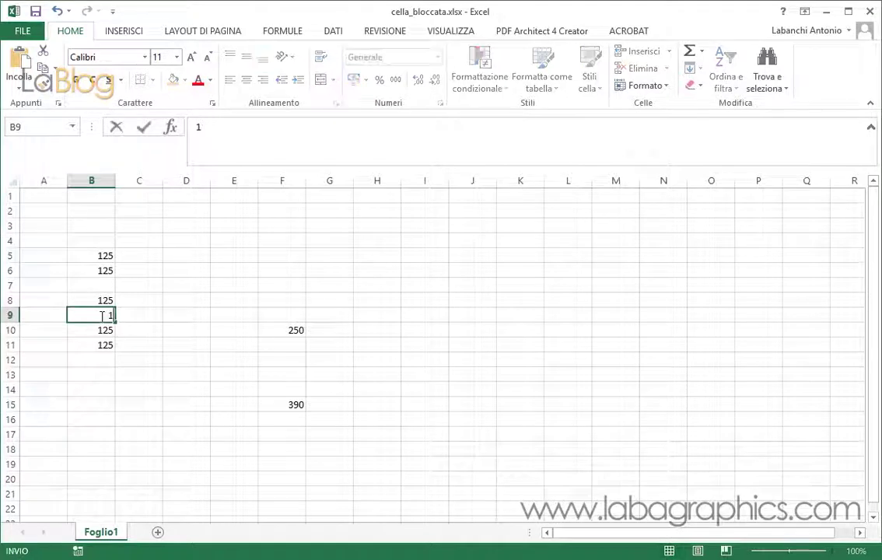
pyautogui.write('25')
pyautogui.press('Return')
pyautogui.click(285, 448)
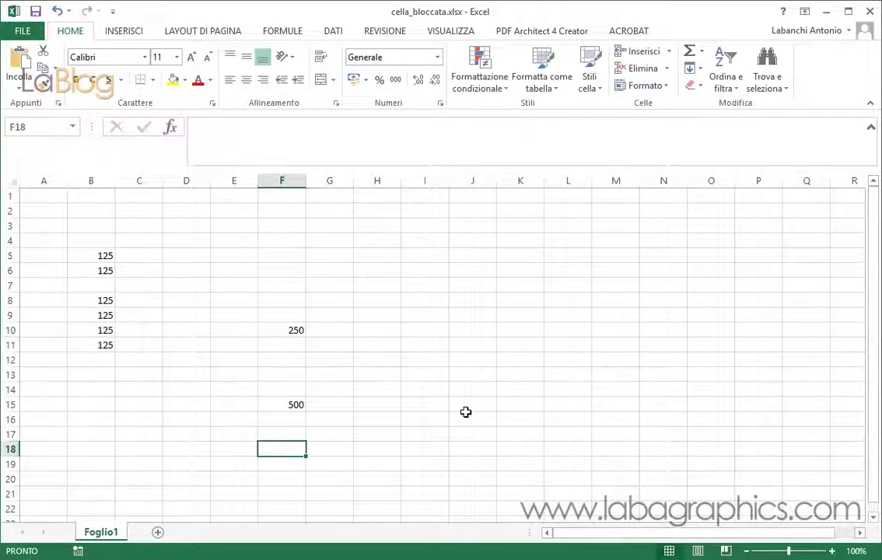
pyautogui.click(298, 405)
pyautogui.write('4')
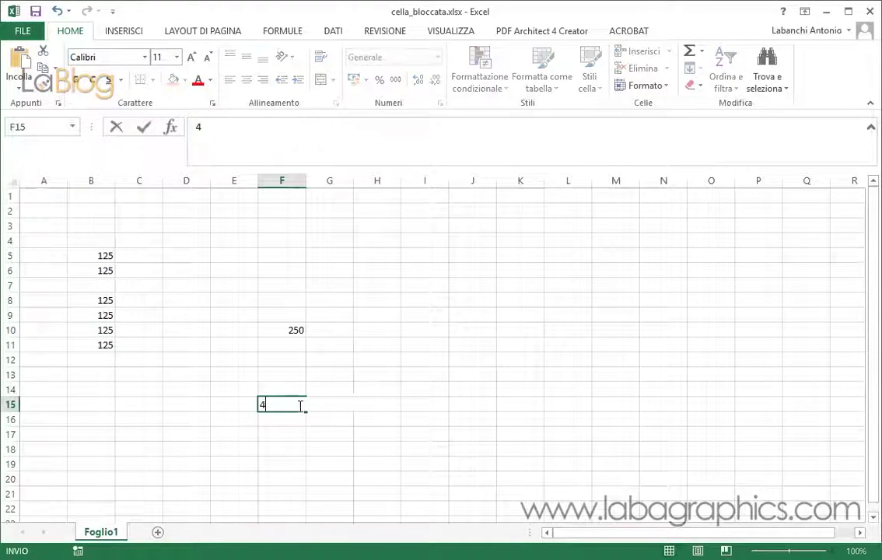
pyautogui.click(287, 426)
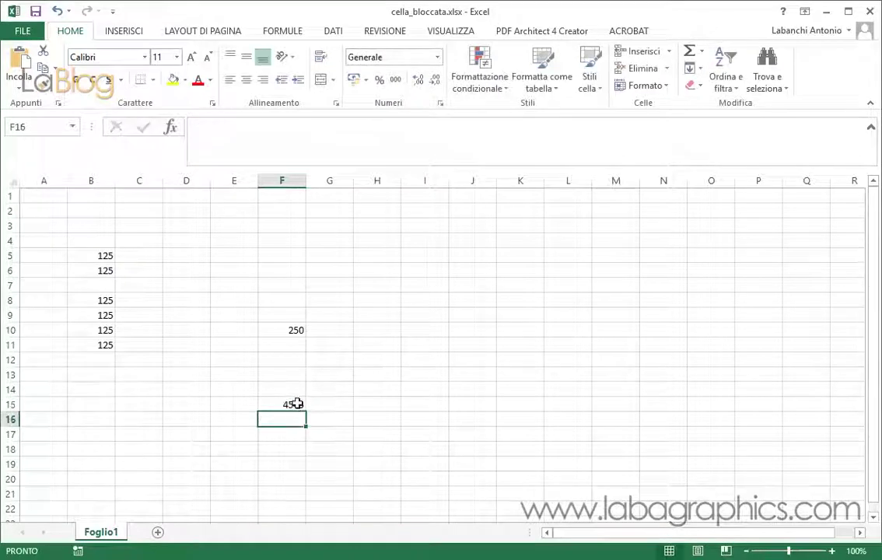
pyautogui.click(297, 404)
pyautogui.write('5')
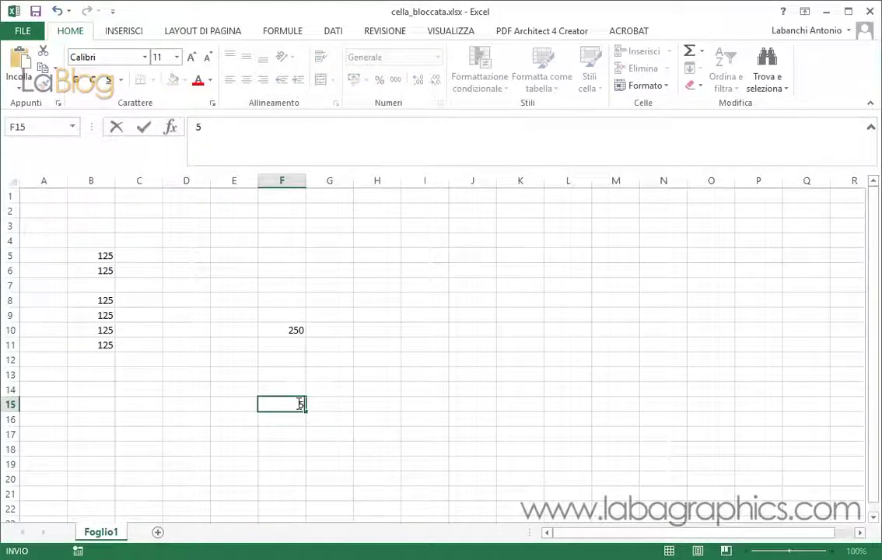
pyautogui.click(213, 374)
pyautogui.click(58, 11)
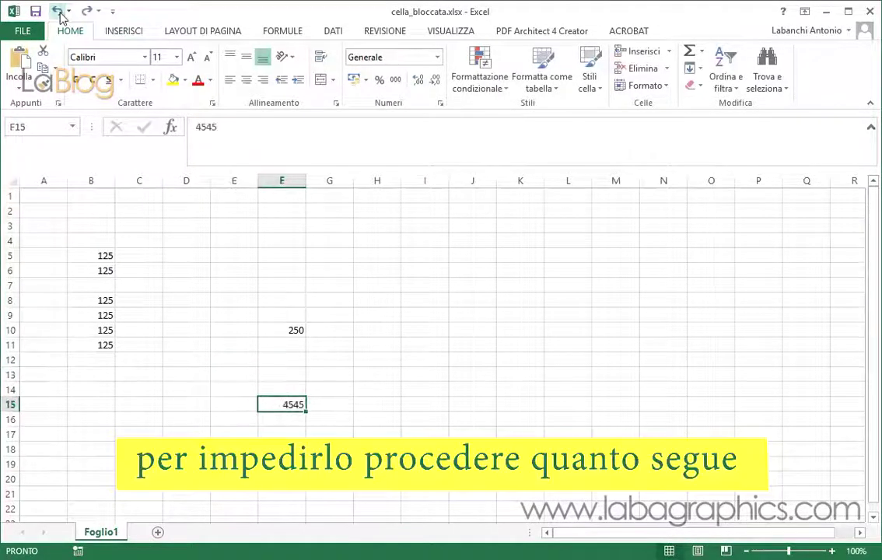
pyautogui.click(57, 12)
pyautogui.click(187, 389)
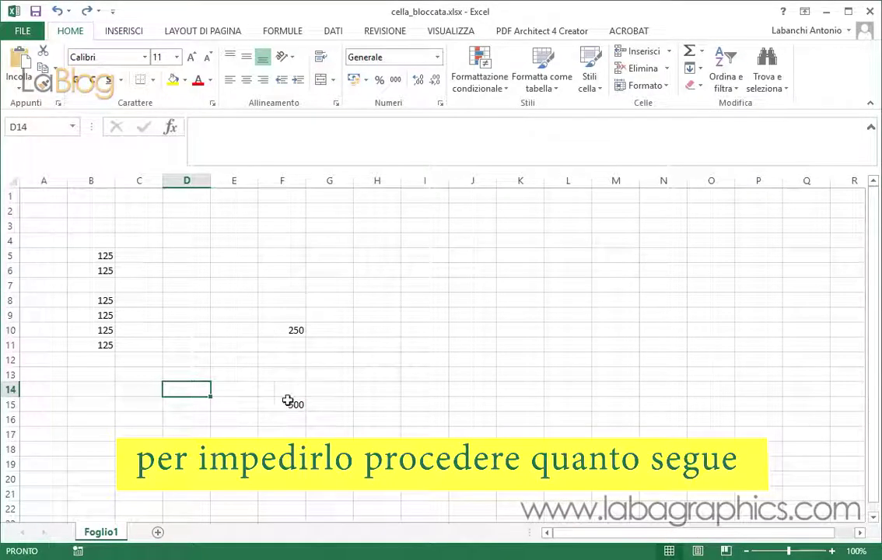
pyautogui.click(11, 180)
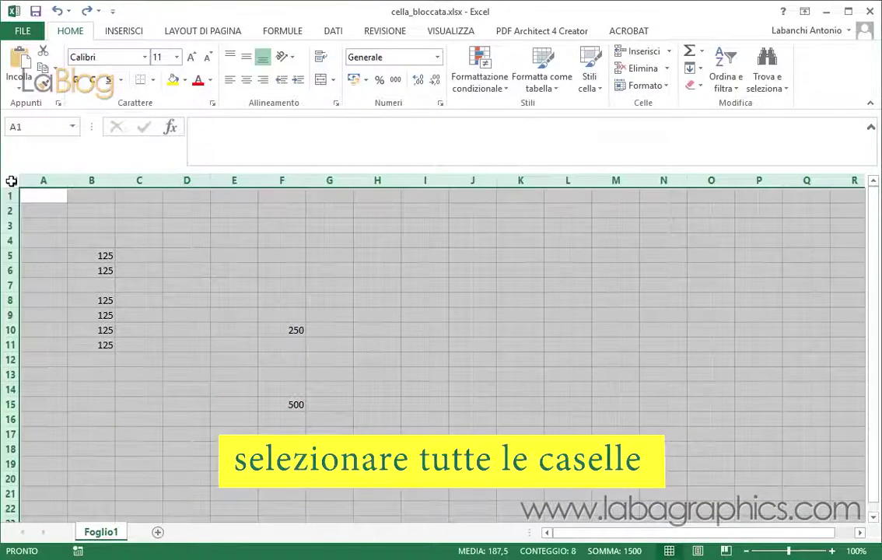
# Step: Clear Bloccata on the Protezione options of Formato celle for the entire sheet
pyautogui.rightClick(174, 307)
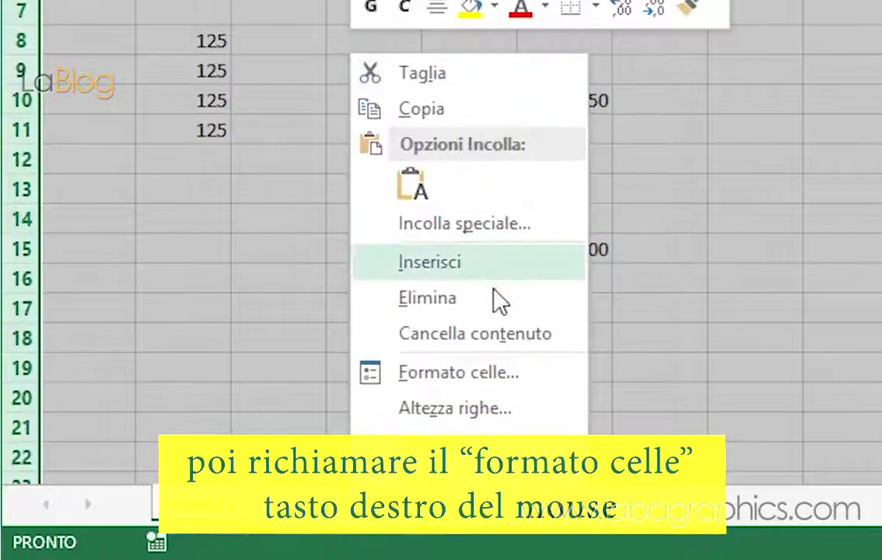
pyautogui.click(465, 372)
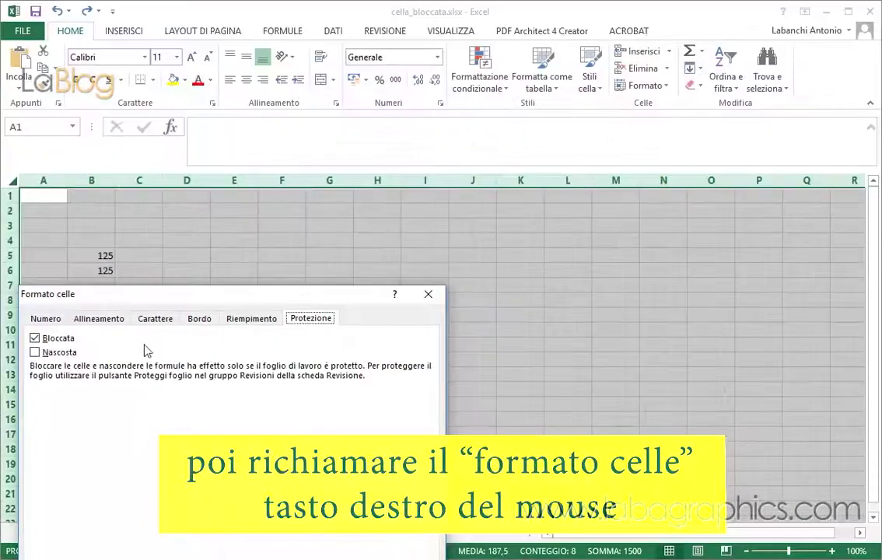
pyautogui.click(35, 339)
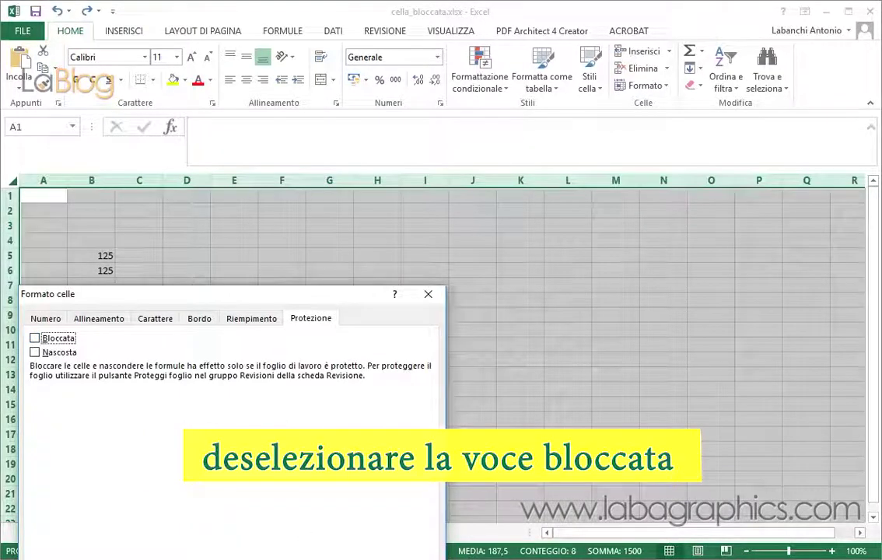
pyautogui.press('Return')
pyautogui.click(302, 465)
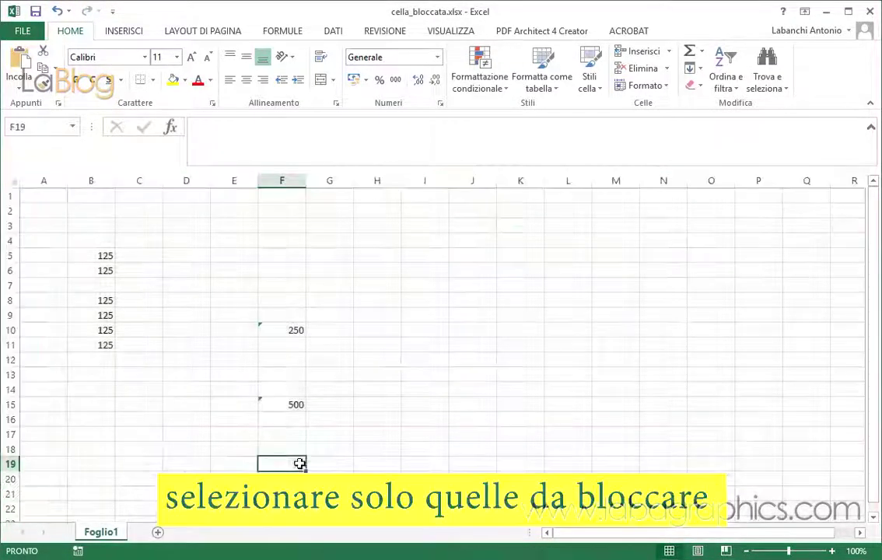
# Step: Tick Bloccata again in Formato celle for the totals range F10:F15
pyautogui.moveTo(284, 327); pyautogui.dragTo(291, 403)
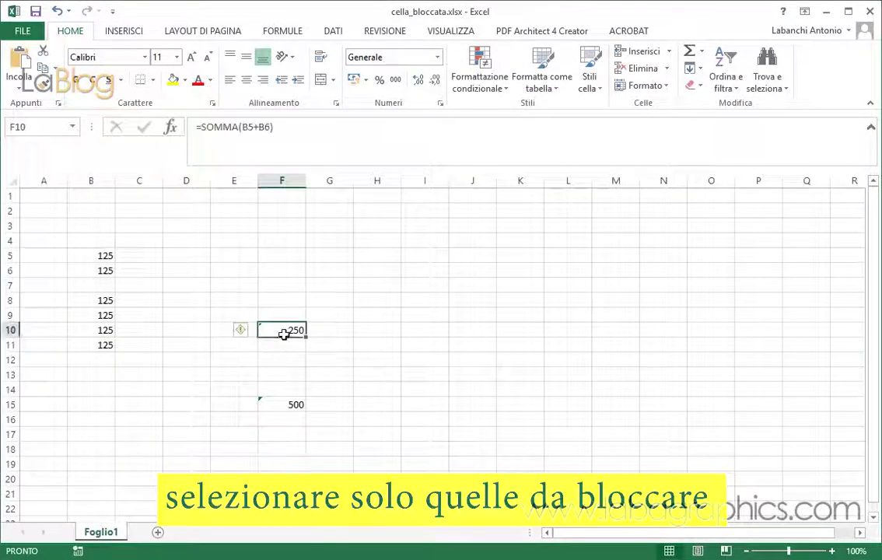
pyautogui.rightClick(290, 406)
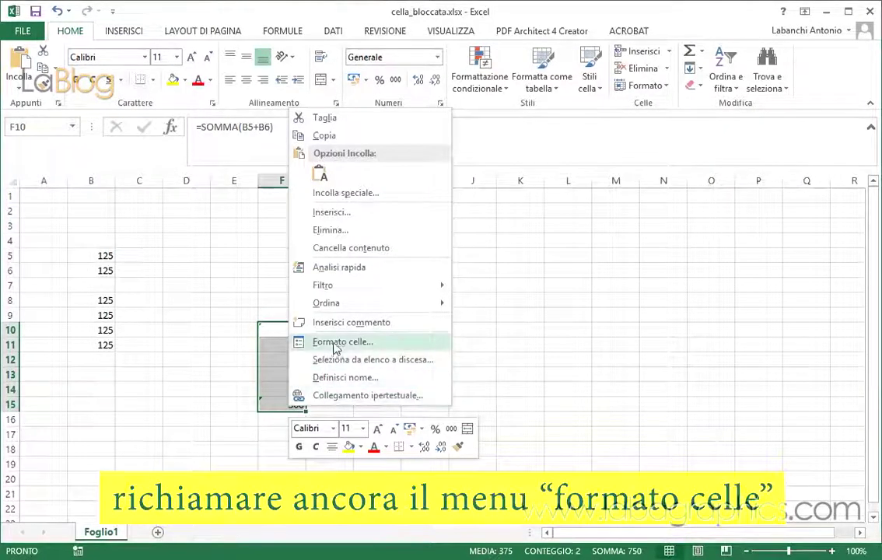
pyautogui.click(334, 341)
pyautogui.click(157, 217)
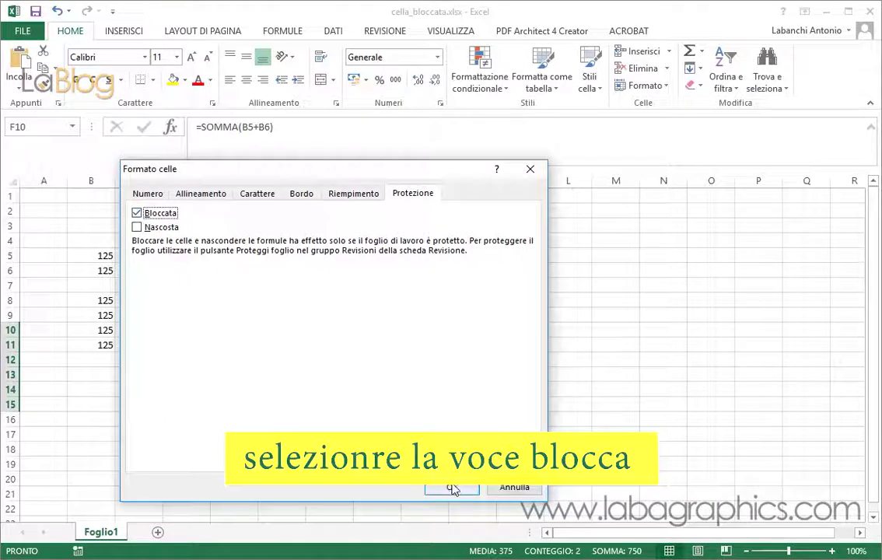
pyautogui.click(454, 487)
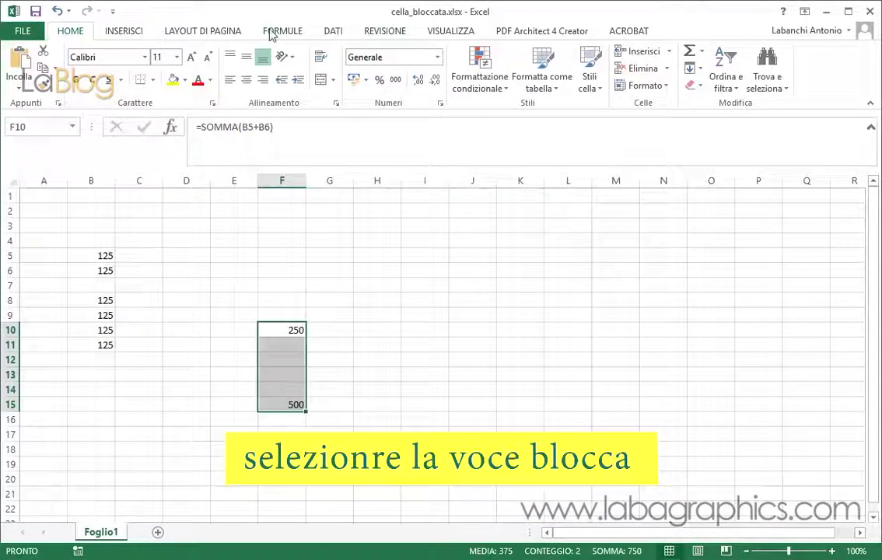
# Step: Protect Foglio1 with Proteggi foglio on REVISIONE, entering and confirming a password
pyautogui.click(383, 33)
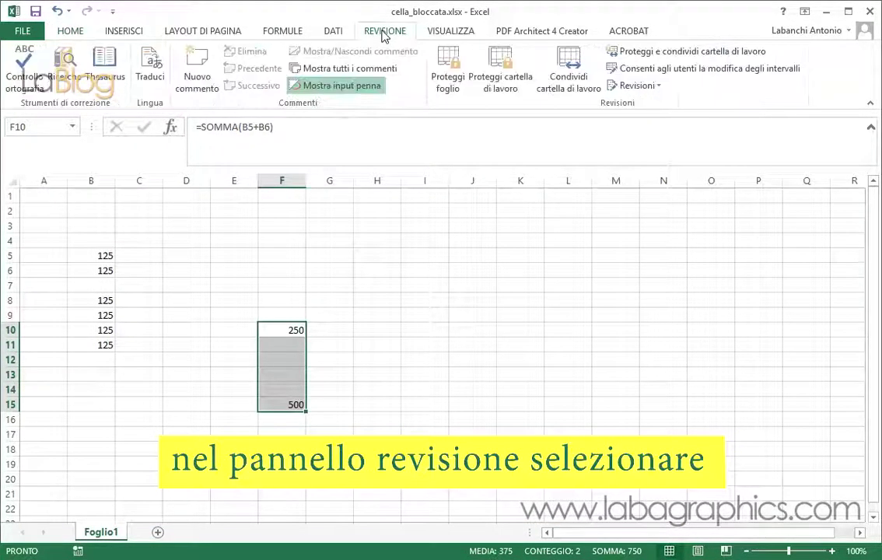
pyautogui.click(458, 73)
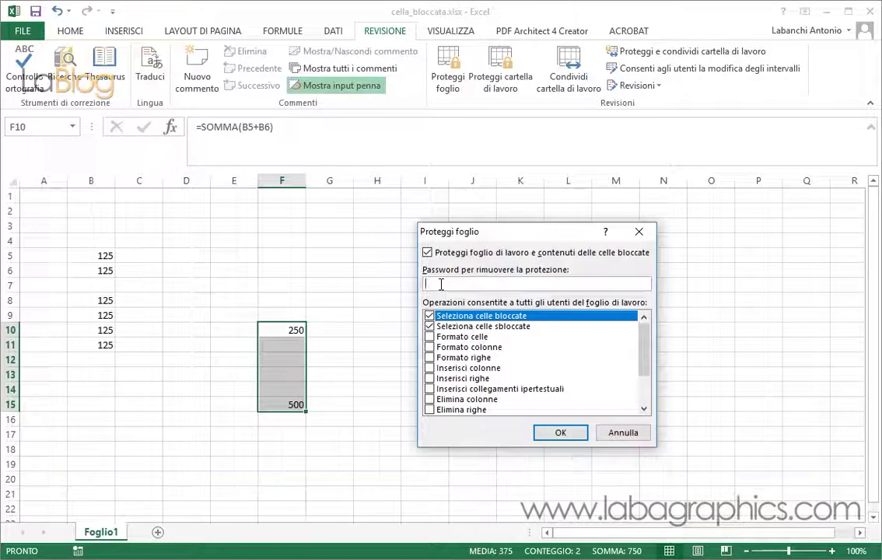
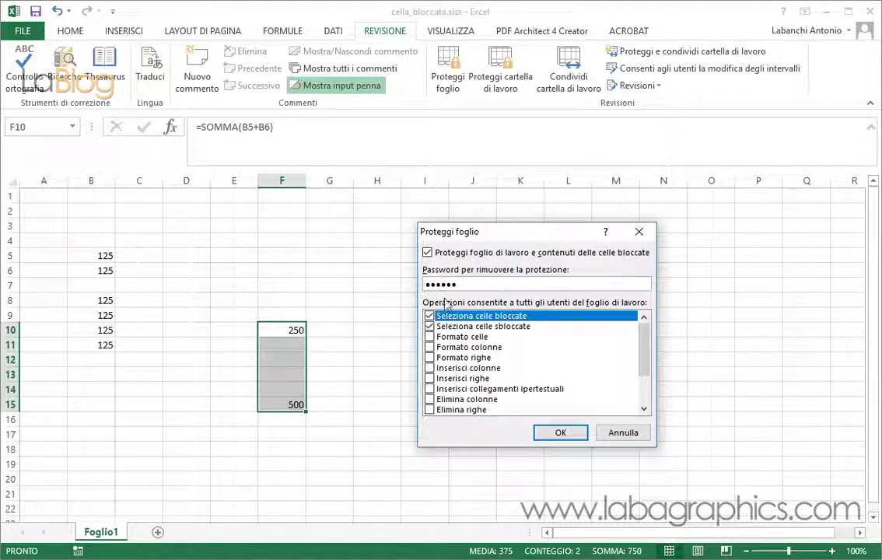
pyautogui.click(560, 432)
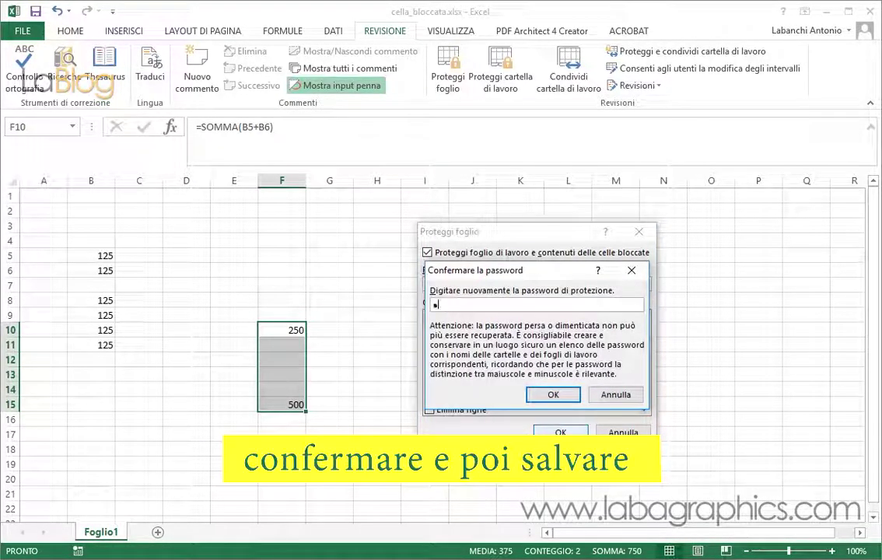
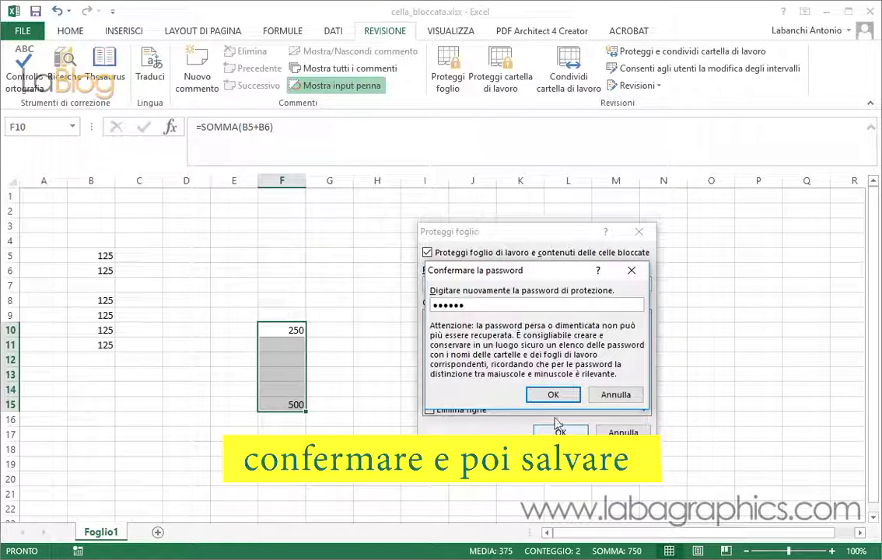
pyautogui.click(555, 394)
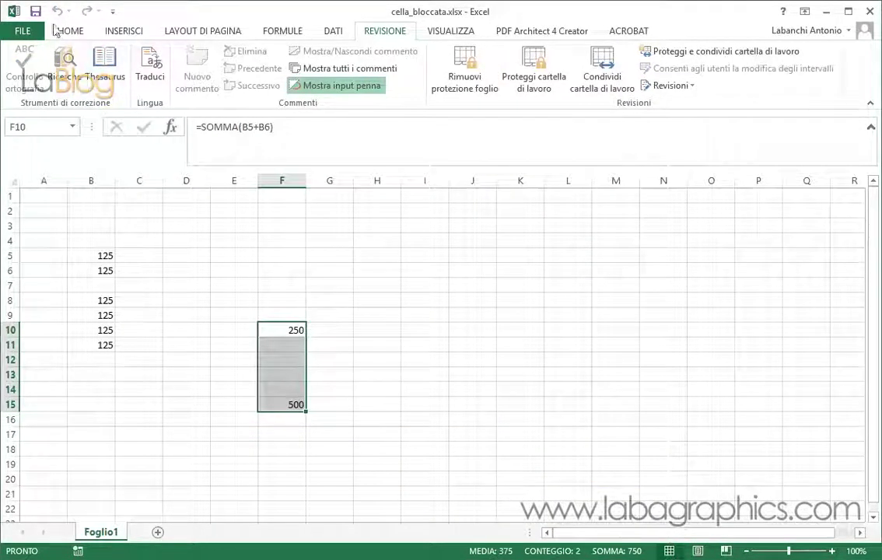
# Step: Try deleting the locked totals in F15 and F10, dismissing the protection warnings
pyautogui.click(428, 288)
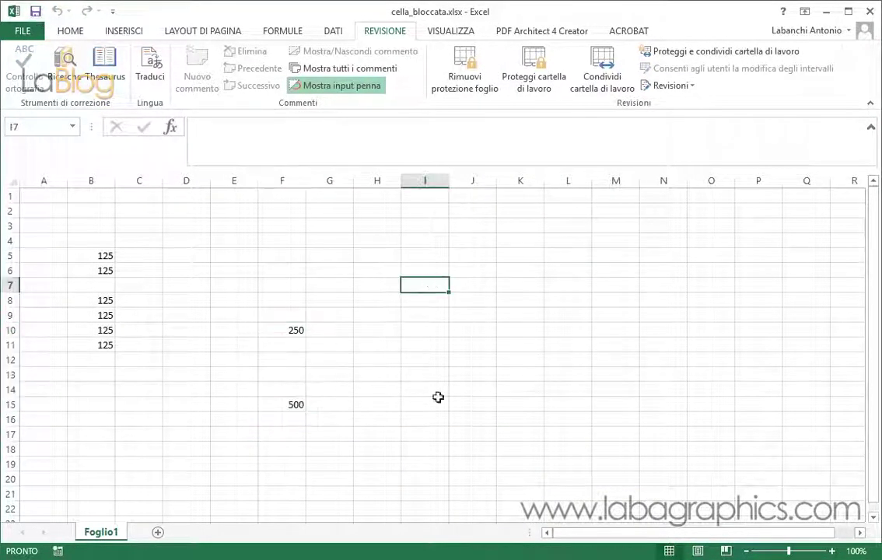
pyautogui.click(298, 404)
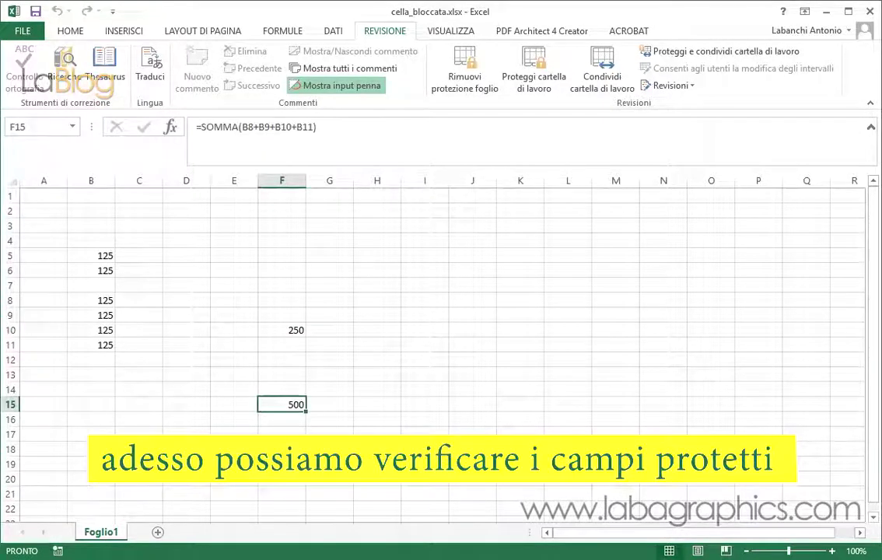
pyautogui.press('Delete')
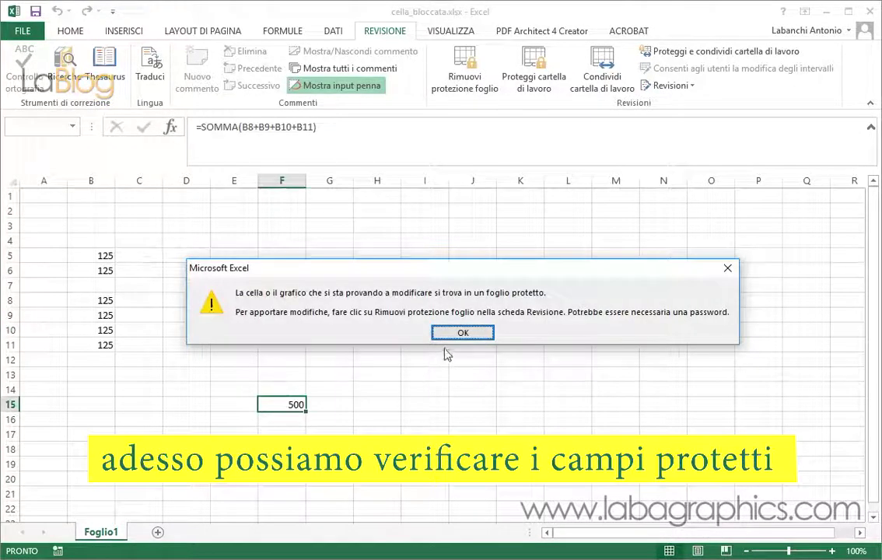
pyautogui.click(451, 331)
pyautogui.click(293, 330)
pyautogui.press('Delete')
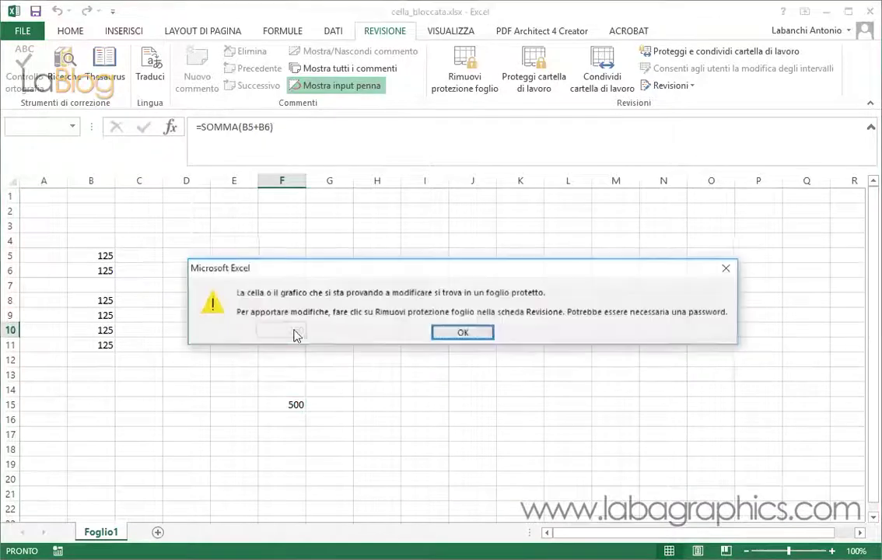
pyautogui.click(458, 332)
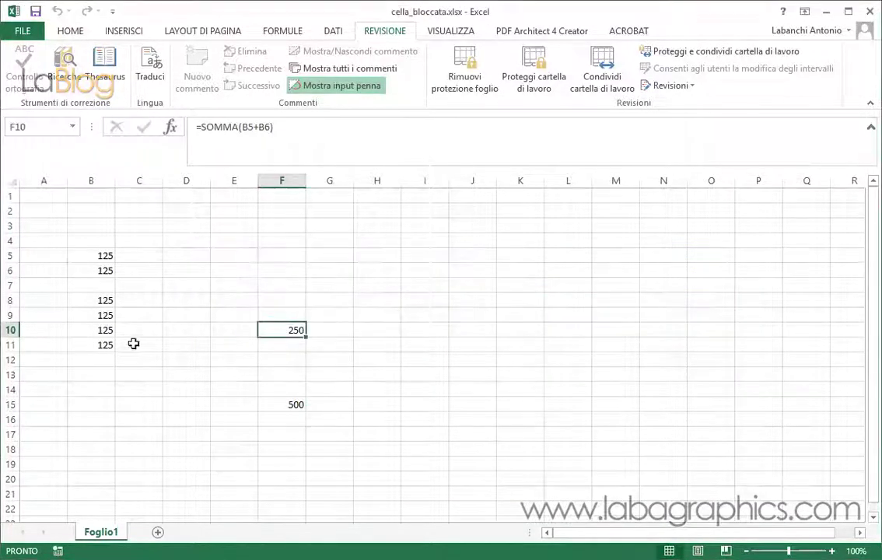
# Step: Set B11 to 200 and B6 to 250, then confirm F10 still refuses edits
pyautogui.click(105, 345)
pyautogui.write('20')
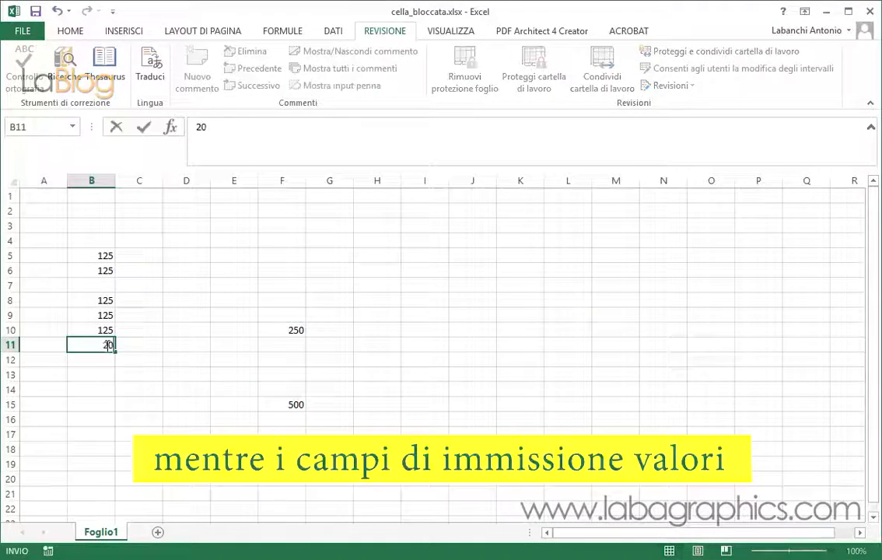
pyautogui.press('Return')
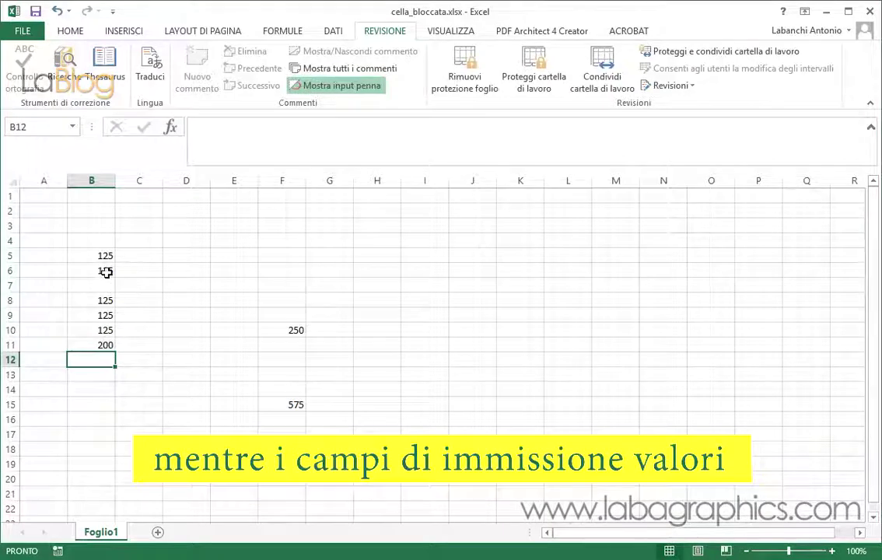
pyautogui.click(106, 270)
pyautogui.write('250')
pyautogui.press('Return')
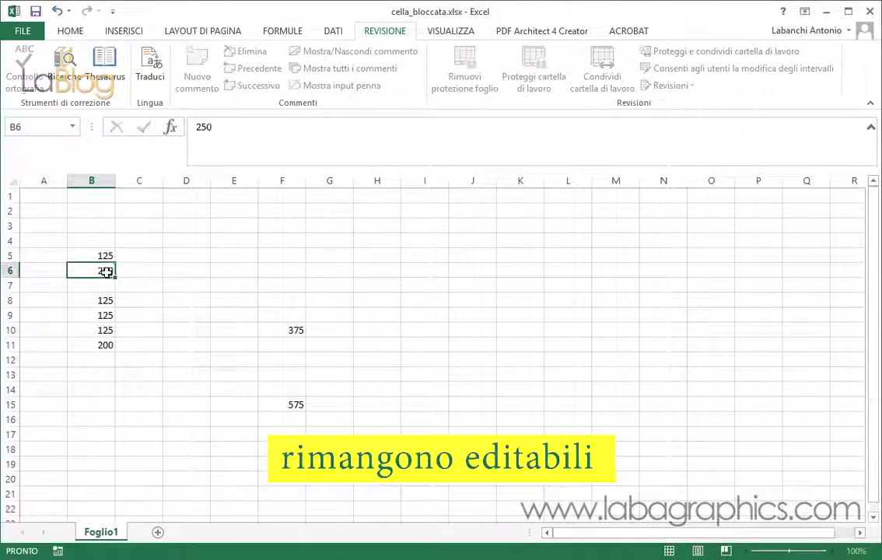
pyautogui.click(168, 356)
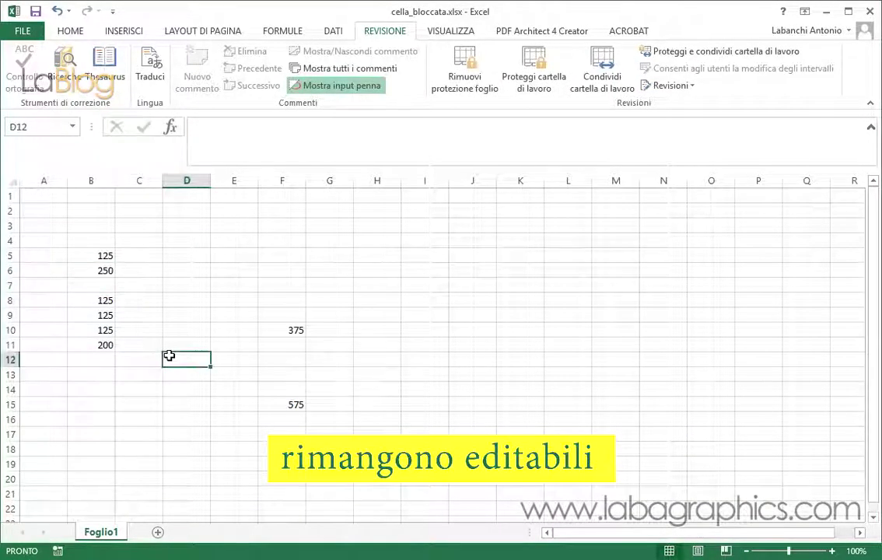
pyautogui.doubleClick(290, 338)
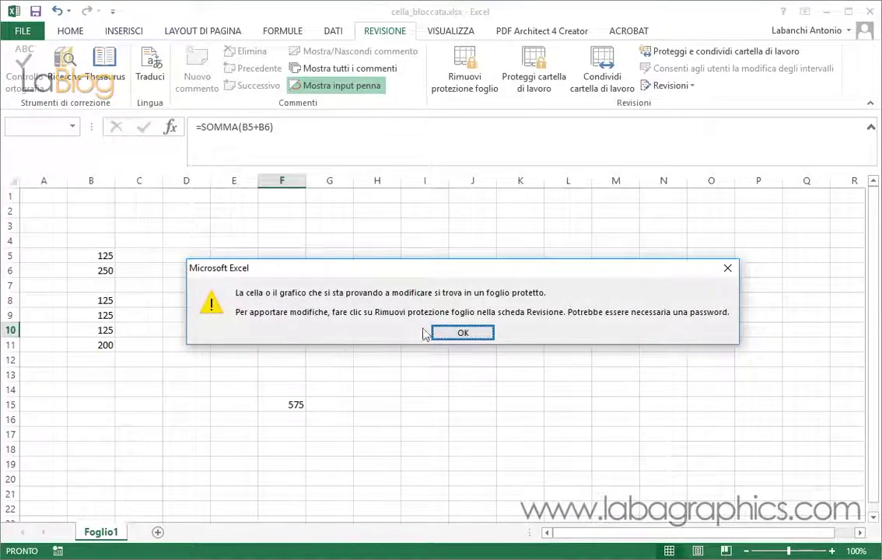
pyautogui.click(464, 332)
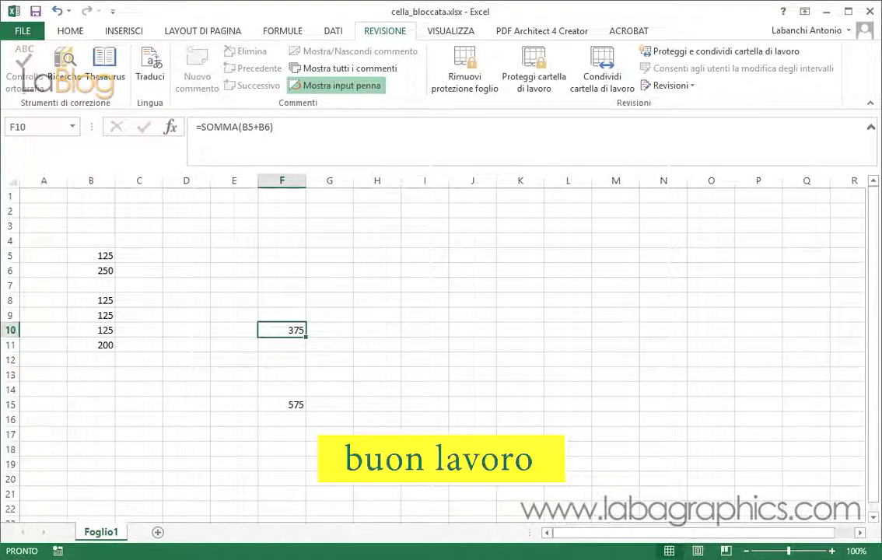